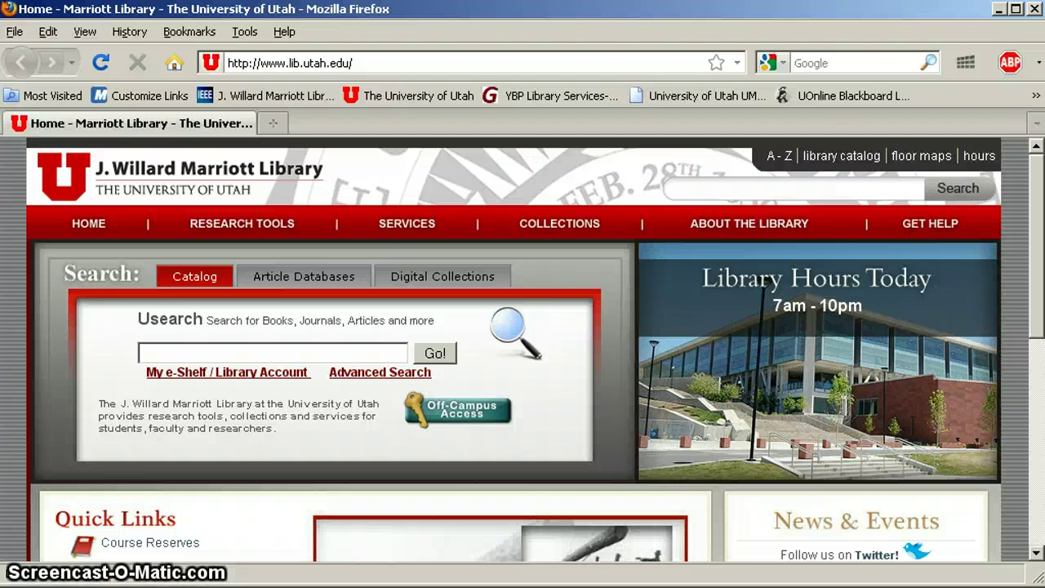
# - Open the IEL Online/IEEE Xplore database from the library's article databases listed under the letter I
pyautogui.click(324, 287)
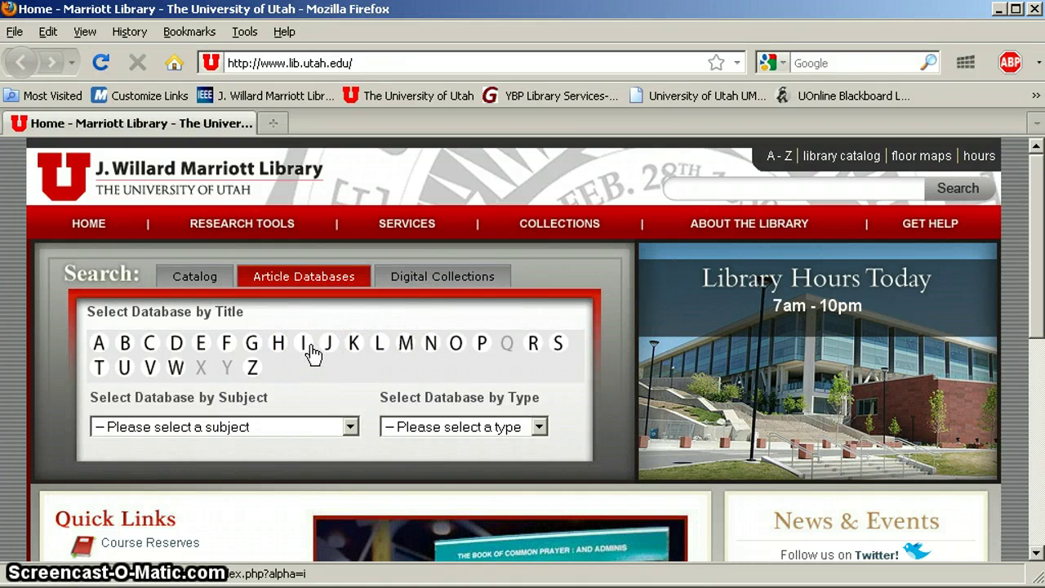
pyautogui.click(313, 353)
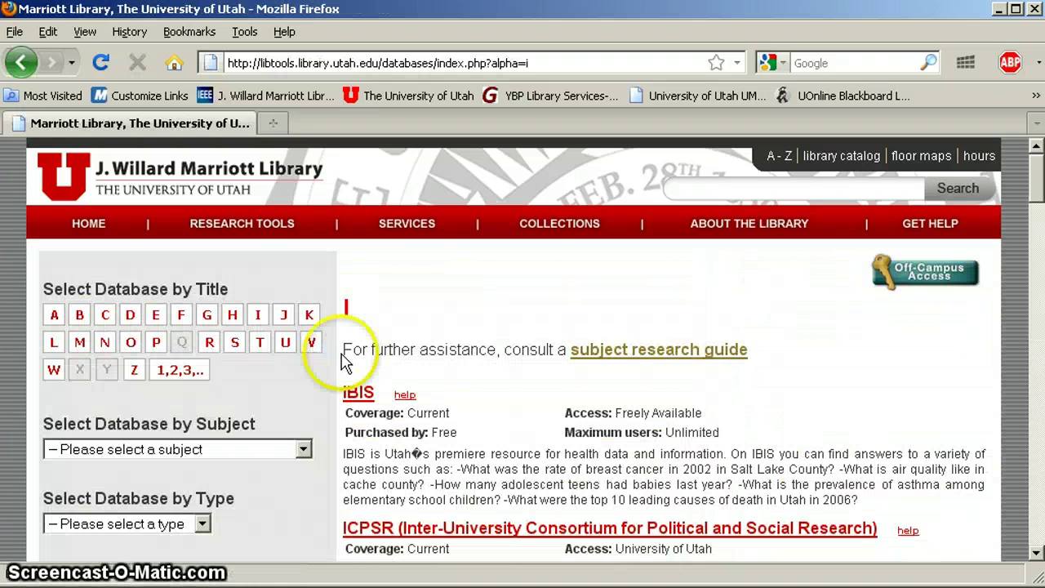
pyautogui.scroll(-3, 494, 418)
pyautogui.scroll(-3, 494, 418)
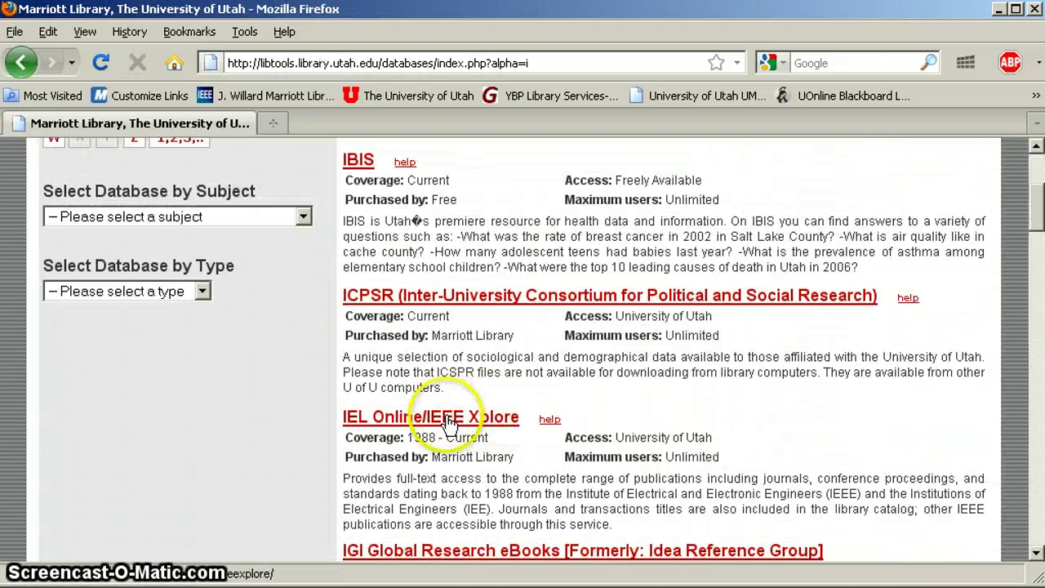
pyautogui.click(447, 421)
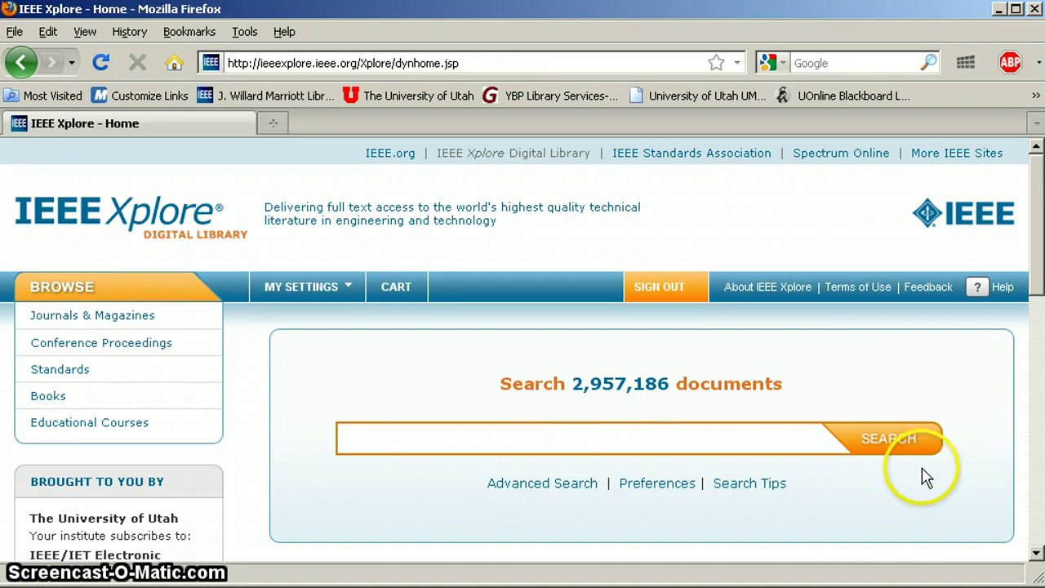
# - Run a basic search of the IEEE Xplore documents for nuclear power
pyautogui.click(702, 435)
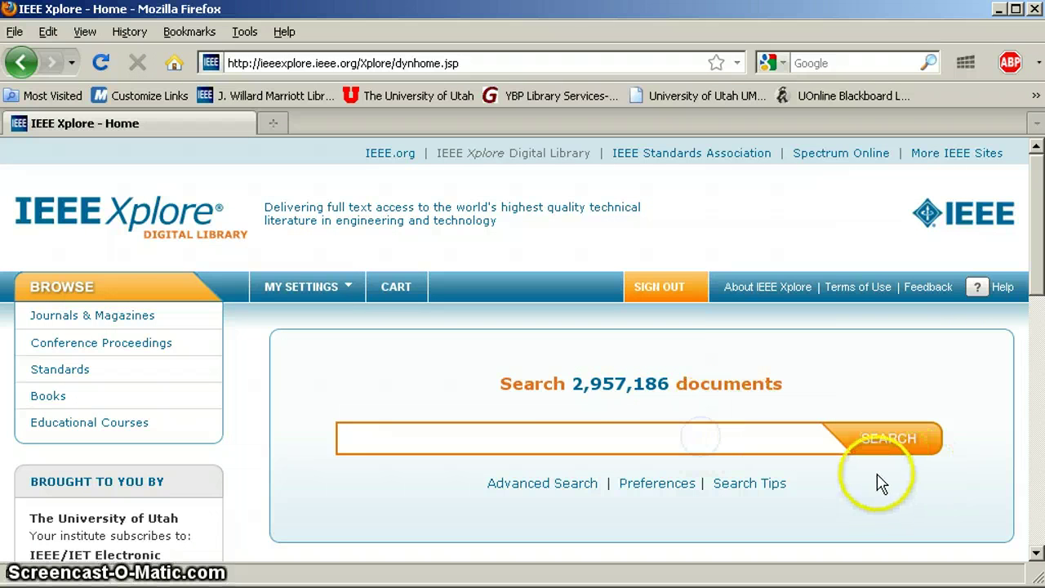
pyautogui.write('nuclear power')
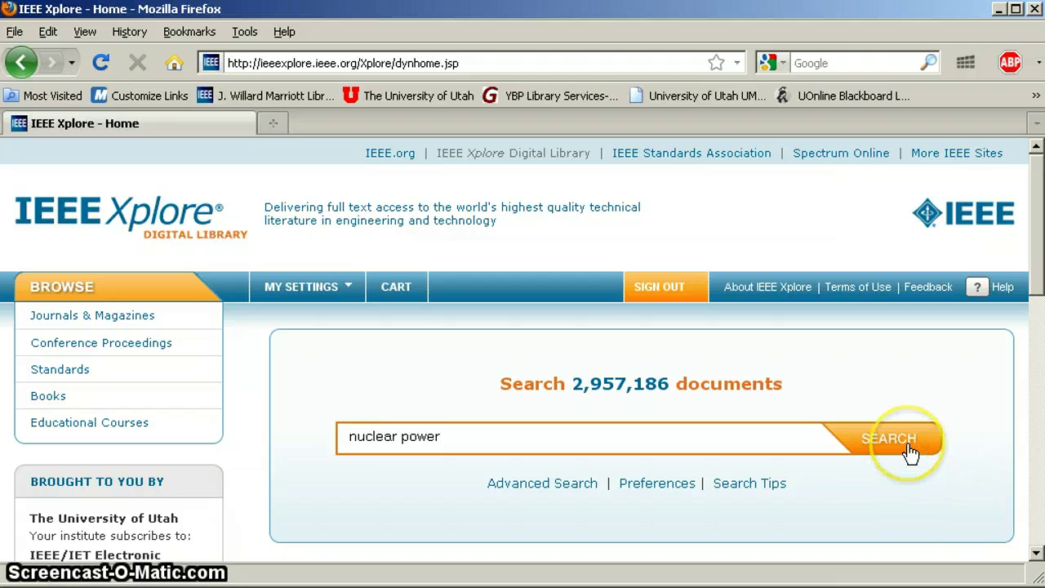
pyautogui.click(908, 450)
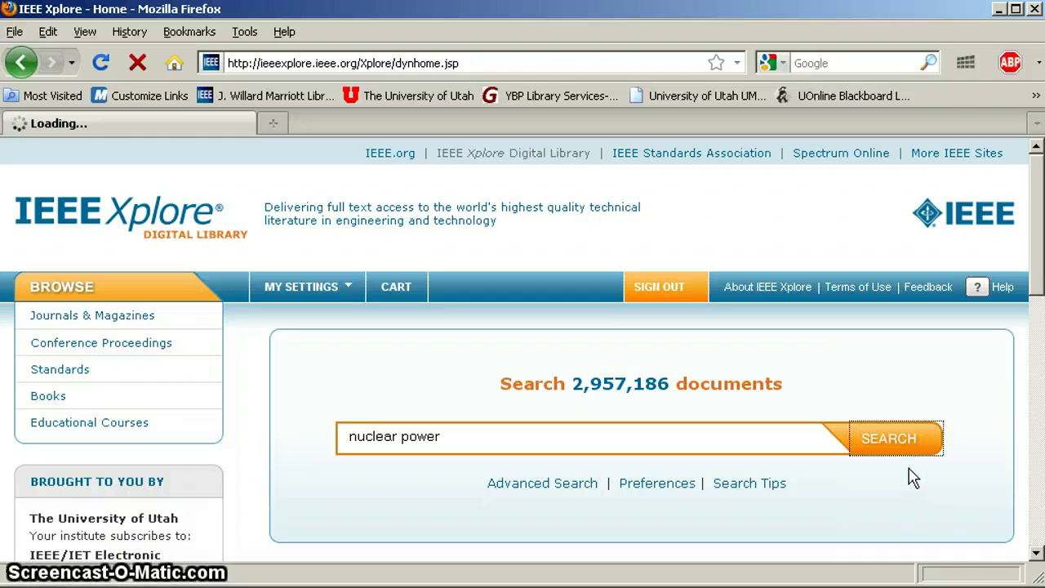
pyautogui.click(724, 488)
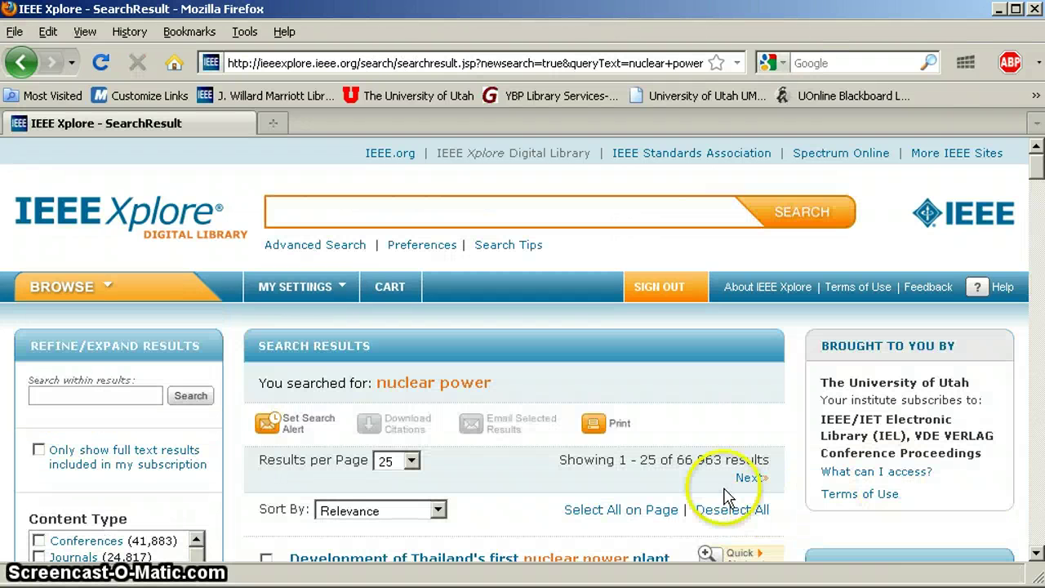
# - Set up an advanced search in Full Text & Metadata for "nuclear power" AND sustain*
pyautogui.click(22, 63)
pyautogui.click(562, 487)
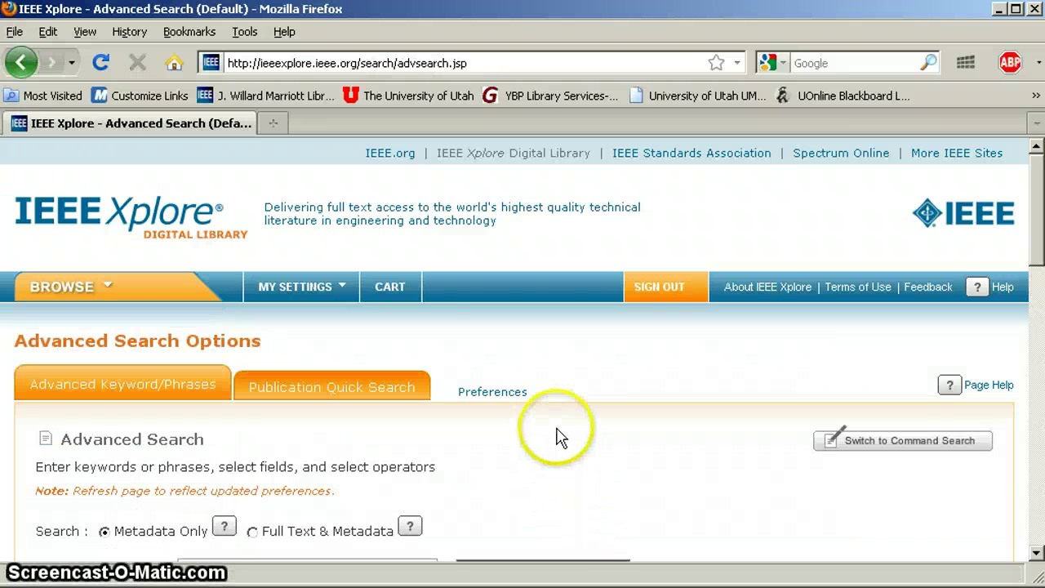
pyautogui.scroll(-5, 558, 436)
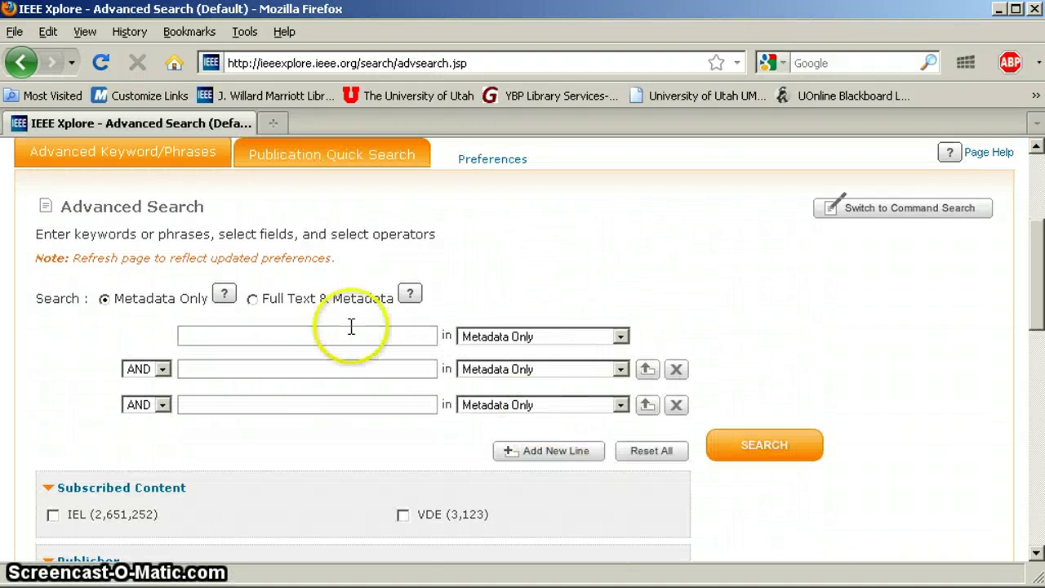
pyautogui.click(253, 300)
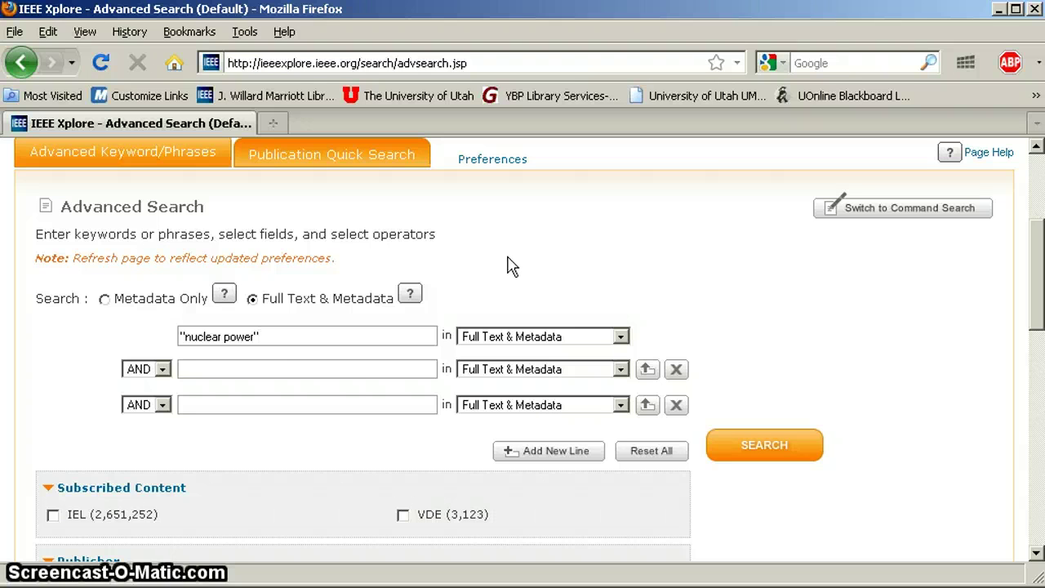
pyautogui.click(311, 368)
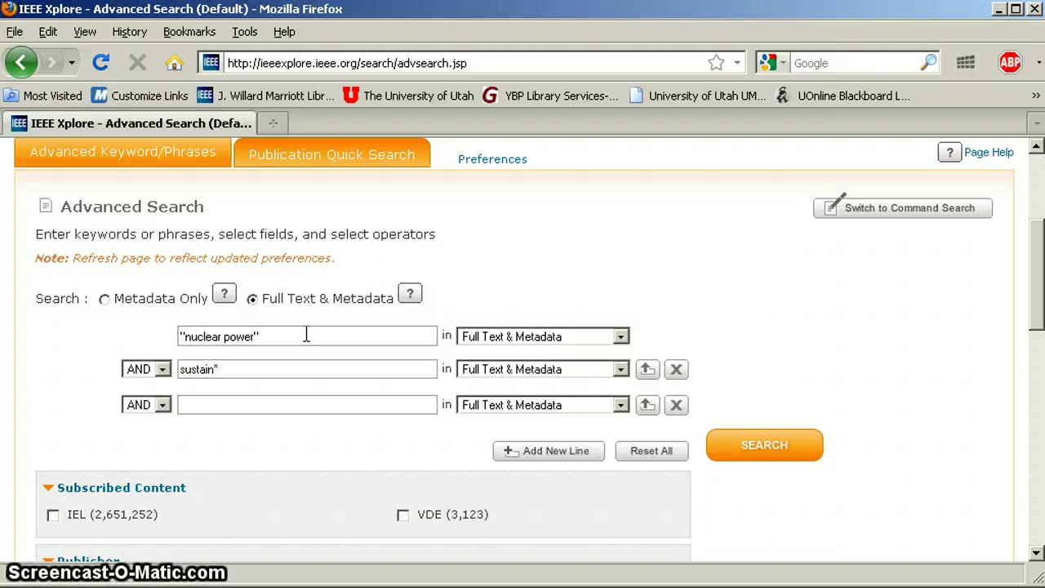
pyautogui.click(217, 369)
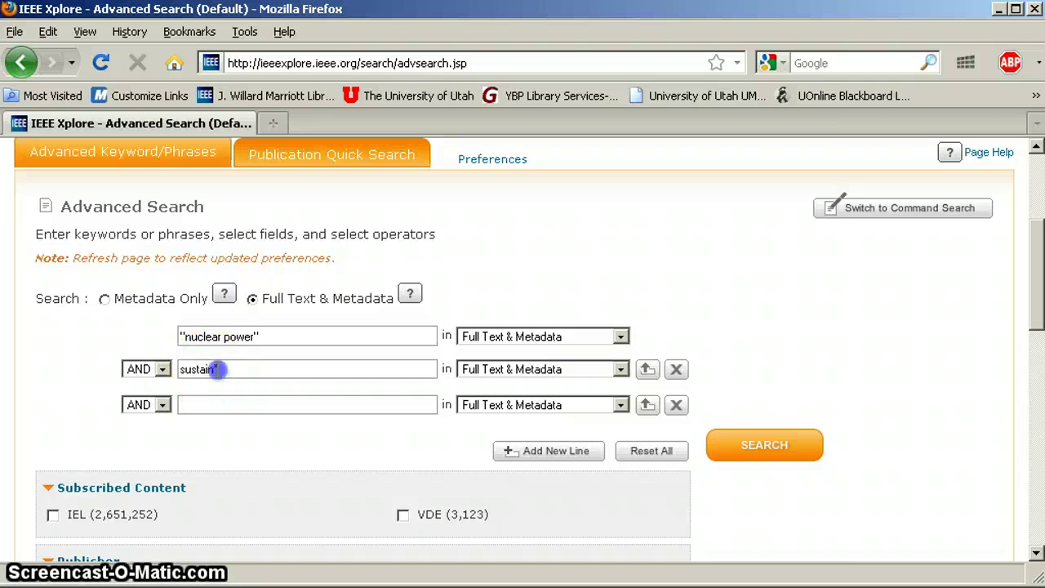
pyautogui.moveTo(214, 369); pyautogui.dragTo(221, 390)
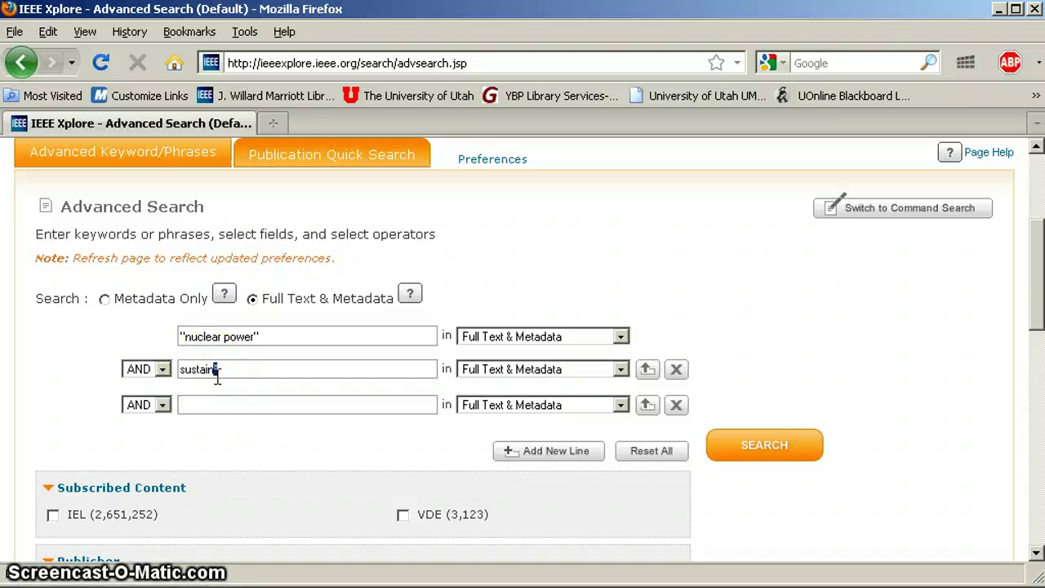
pyautogui.click(219, 369)
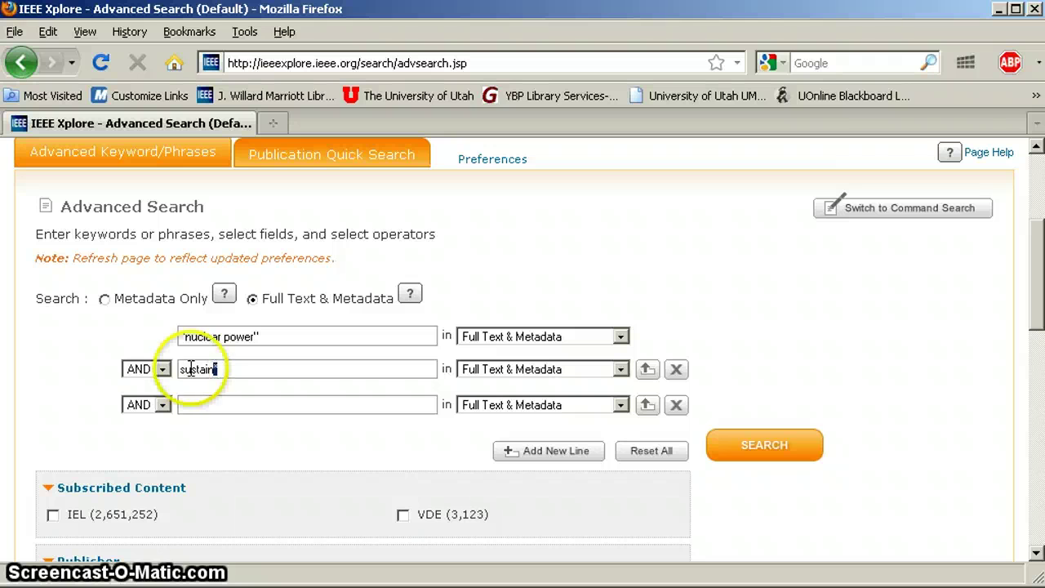
pyautogui.moveTo(178, 369); pyautogui.dragTo(215, 369)
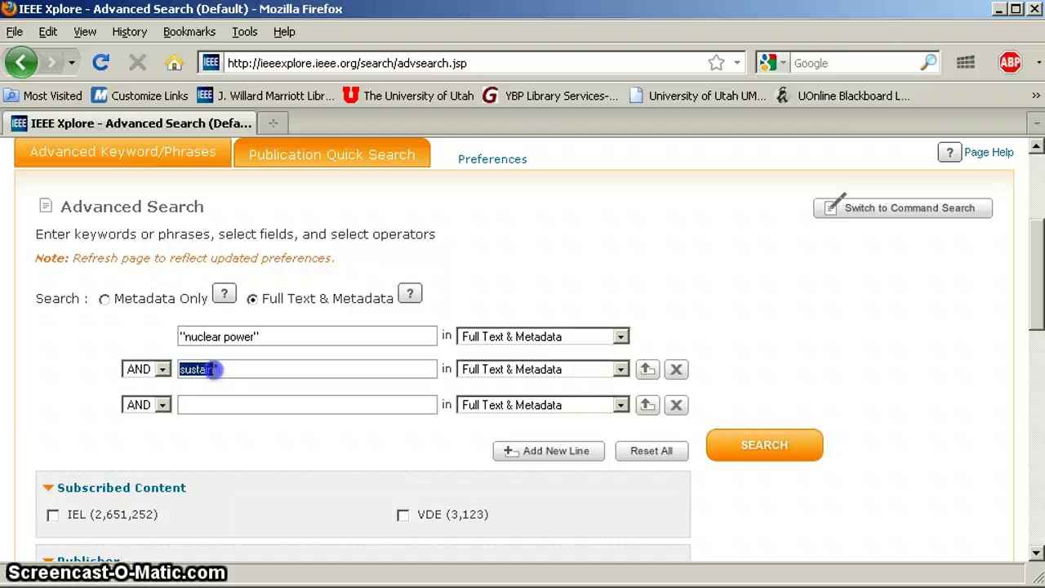
pyautogui.click(215, 369)
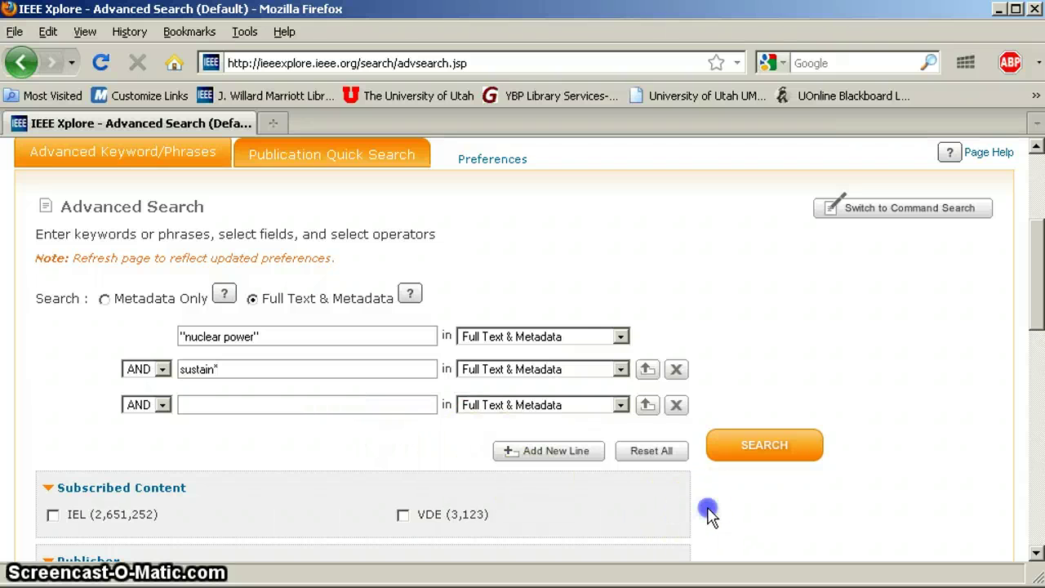
# - Limit the publication year range to 2009 through Present and run the advanced search
pyautogui.scroll(-3, 709, 513)
pyautogui.scroll(-6, 708, 513)
pyautogui.click(736, 466)
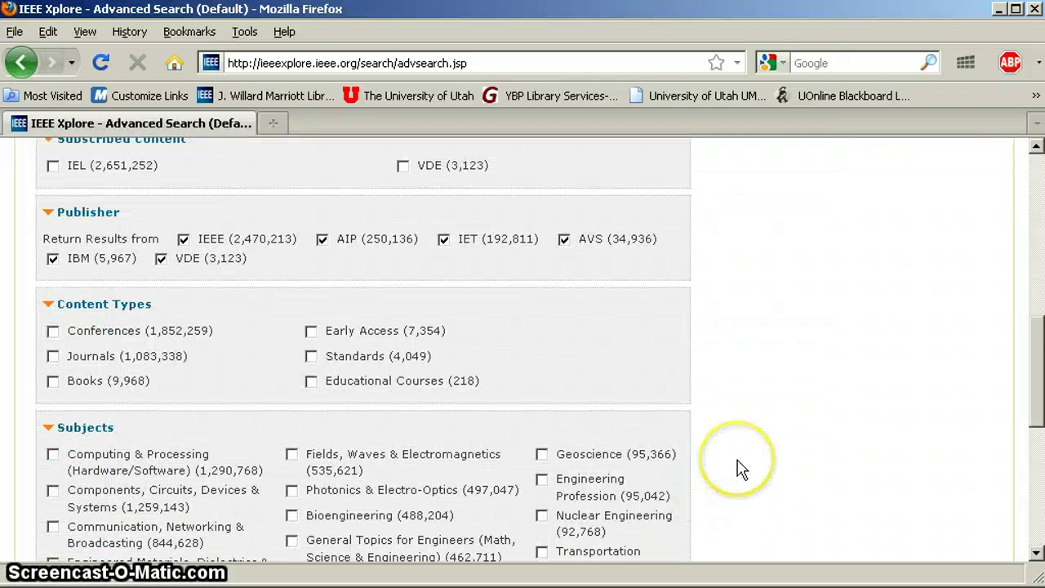
pyautogui.scroll(-6, 737, 467)
pyautogui.scroll(-3, 727, 466)
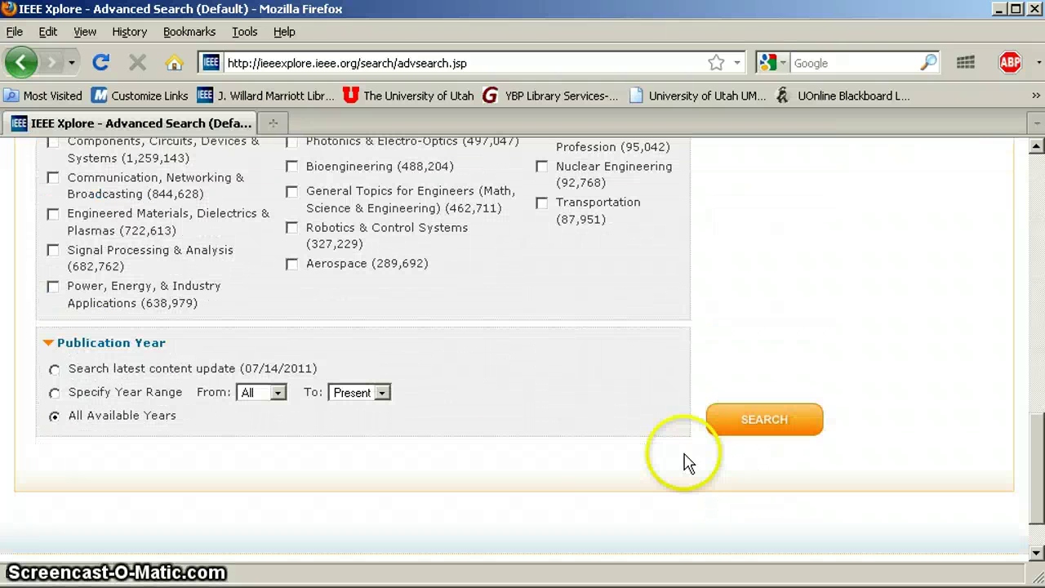
pyautogui.click(54, 393)
pyautogui.click(278, 392)
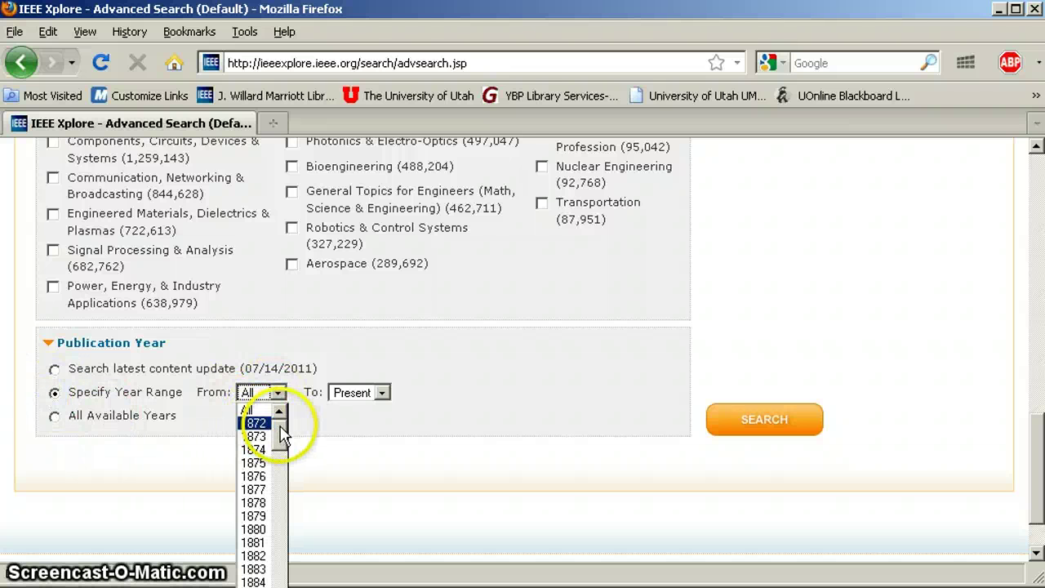
pyautogui.moveTo(275, 432); pyautogui.dragTo(277, 586)
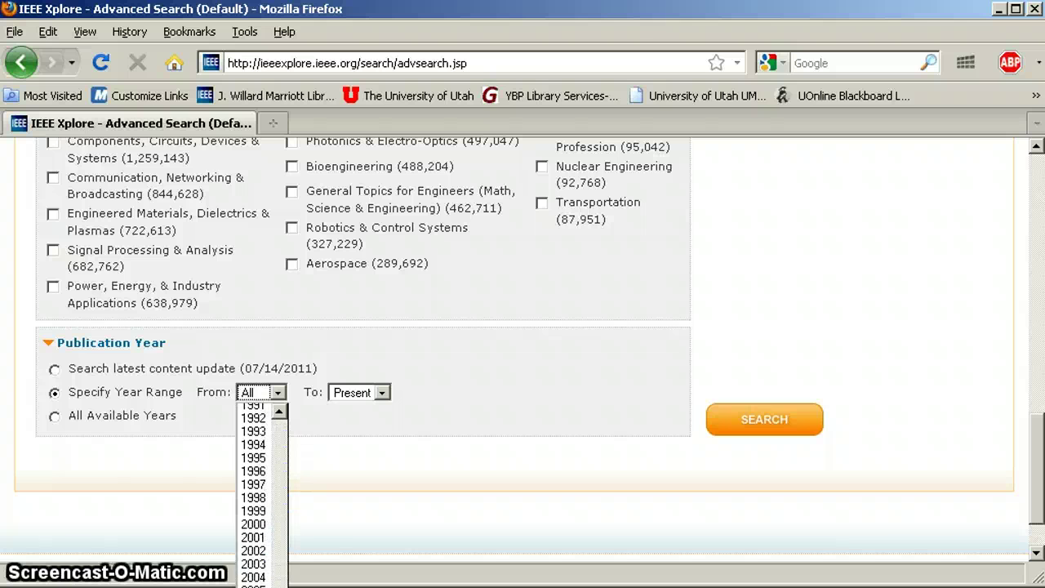
pyautogui.click(258, 490)
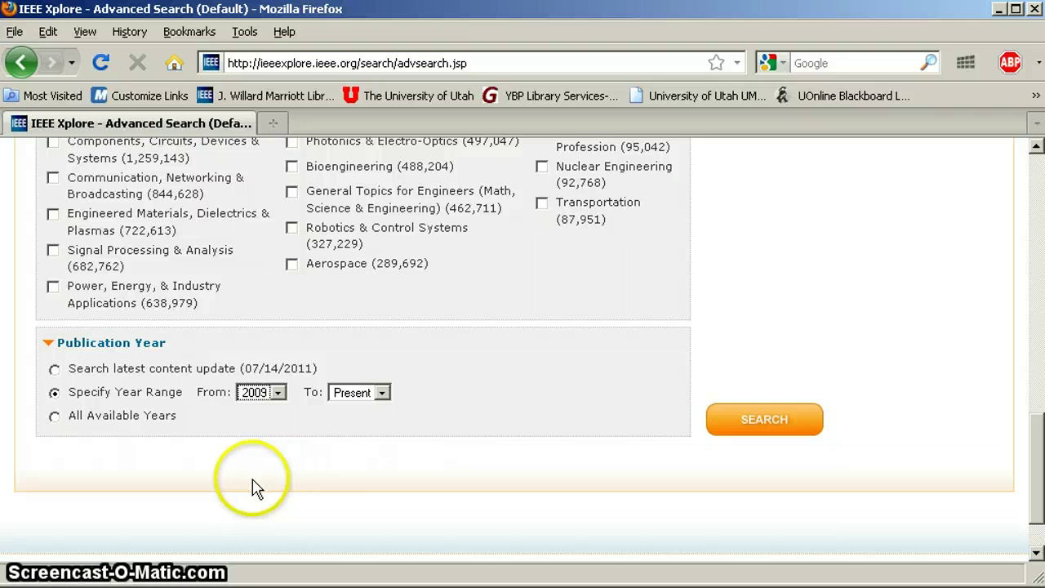
pyautogui.click(759, 424)
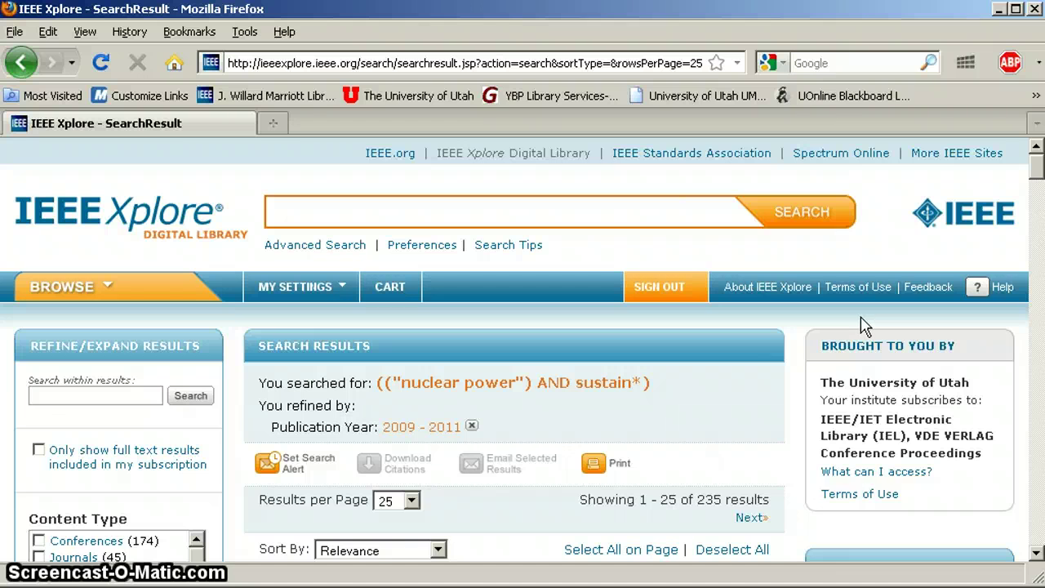
# - Check the total number of results returned by the advanced search
pyautogui.doubleClick(709, 500)
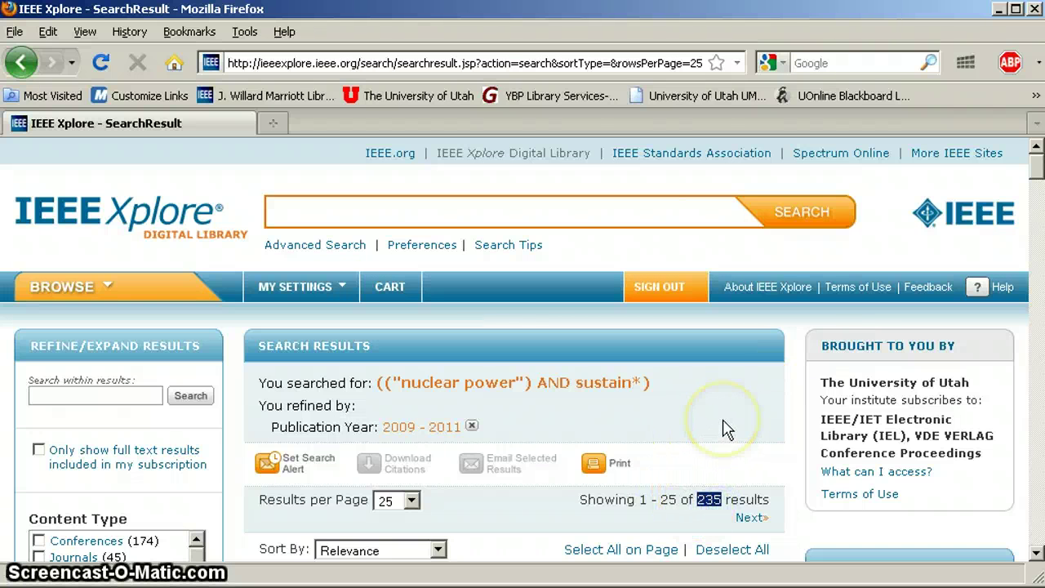
pyautogui.click(726, 425)
pyautogui.click(749, 359)
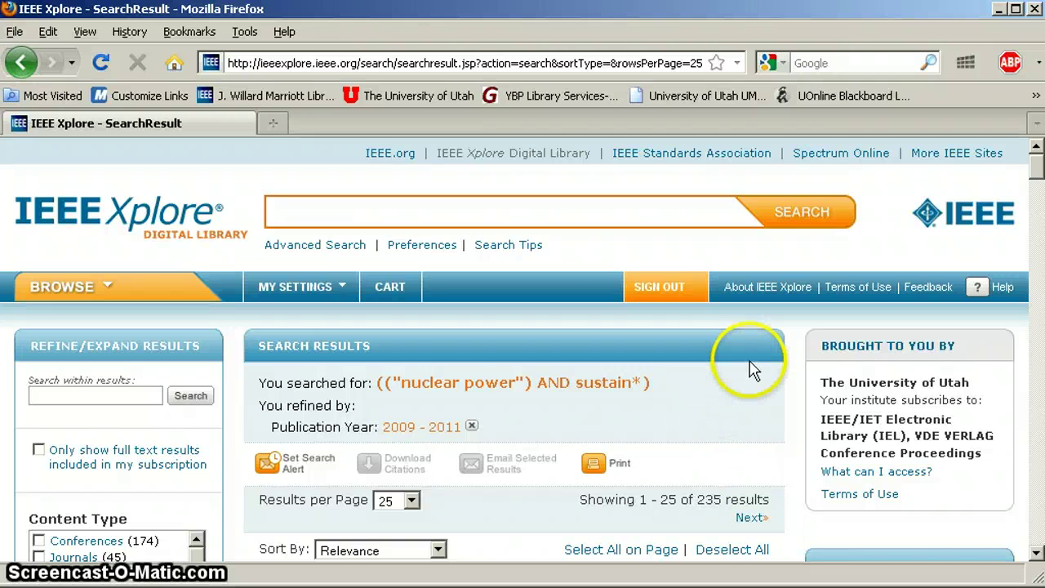
# - Select Journals as the content type for refining the search results
pyautogui.scroll(-3, 750, 367)
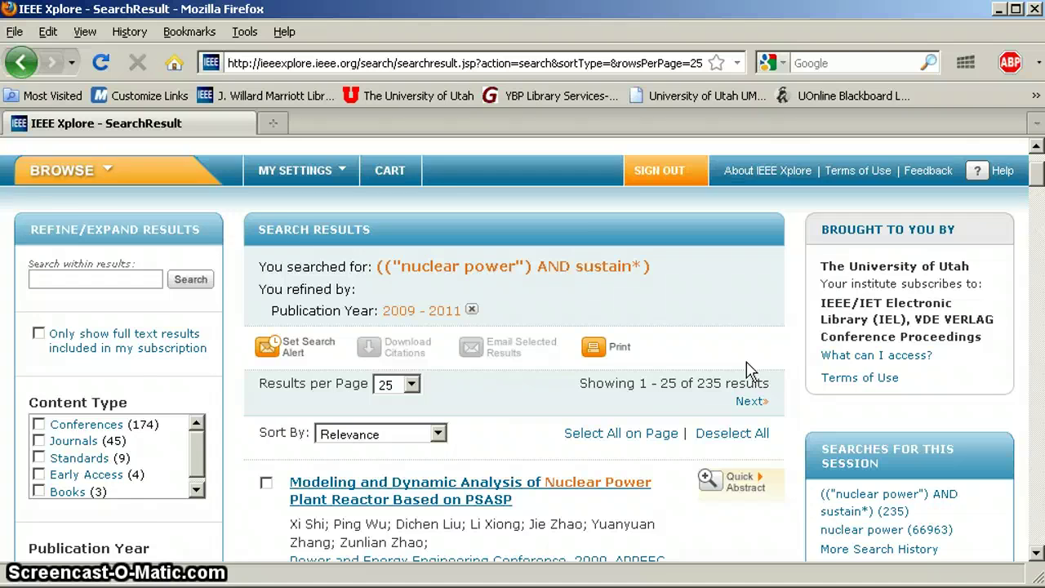
pyautogui.scroll(-3, 749, 369)
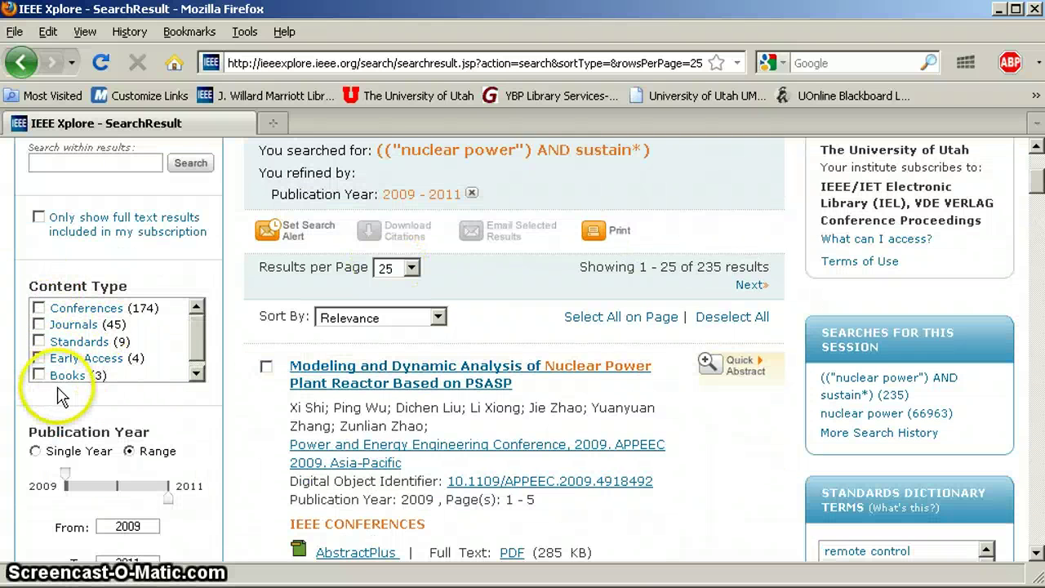
pyautogui.click(39, 325)
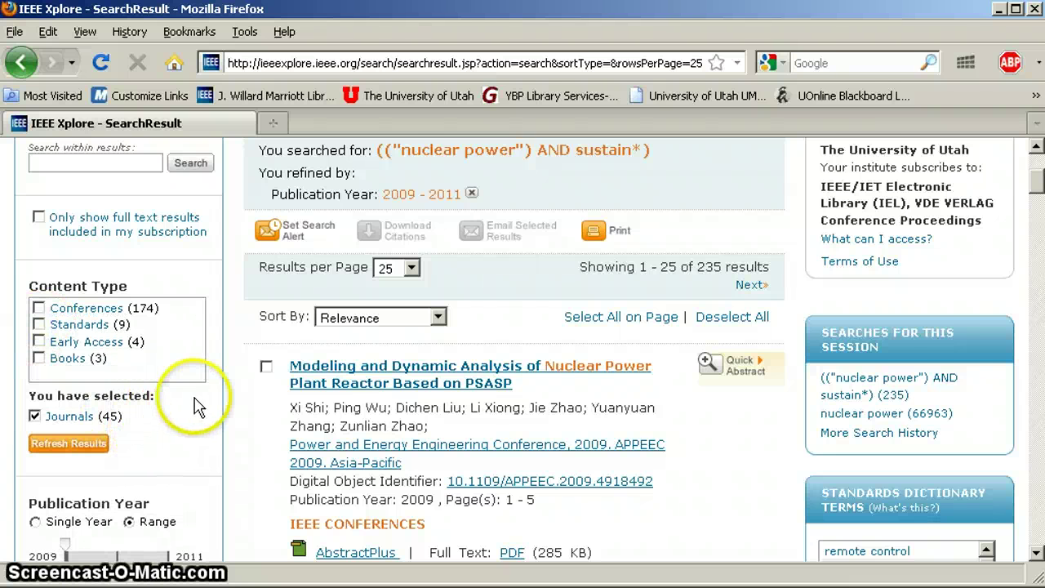
# - Review the other refinement options: publication year, author, affiliation, publication title, publisher and subject
pyautogui.scroll(-3, 196, 406)
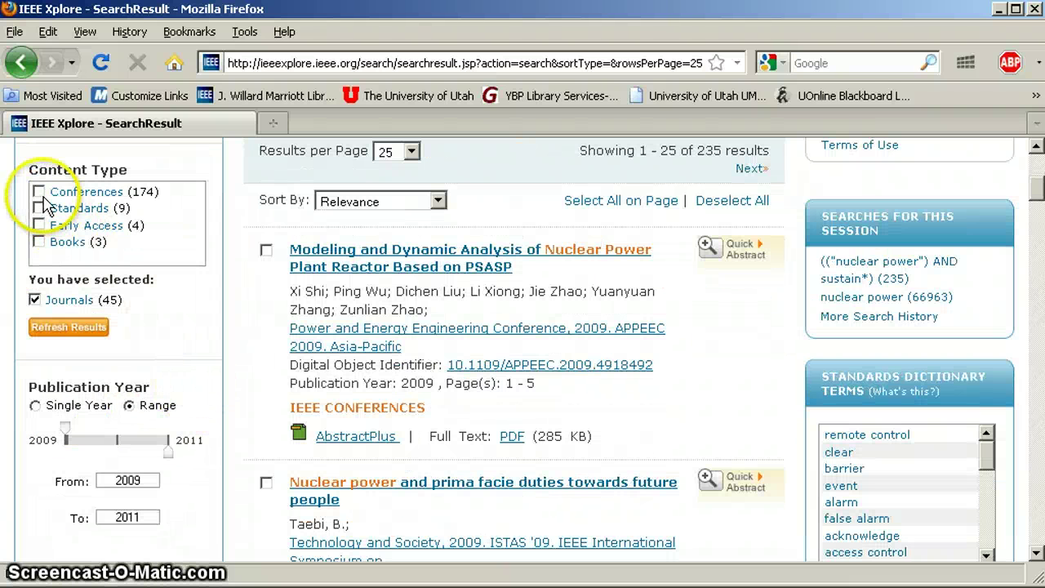
pyautogui.scroll(-3, 139, 373)
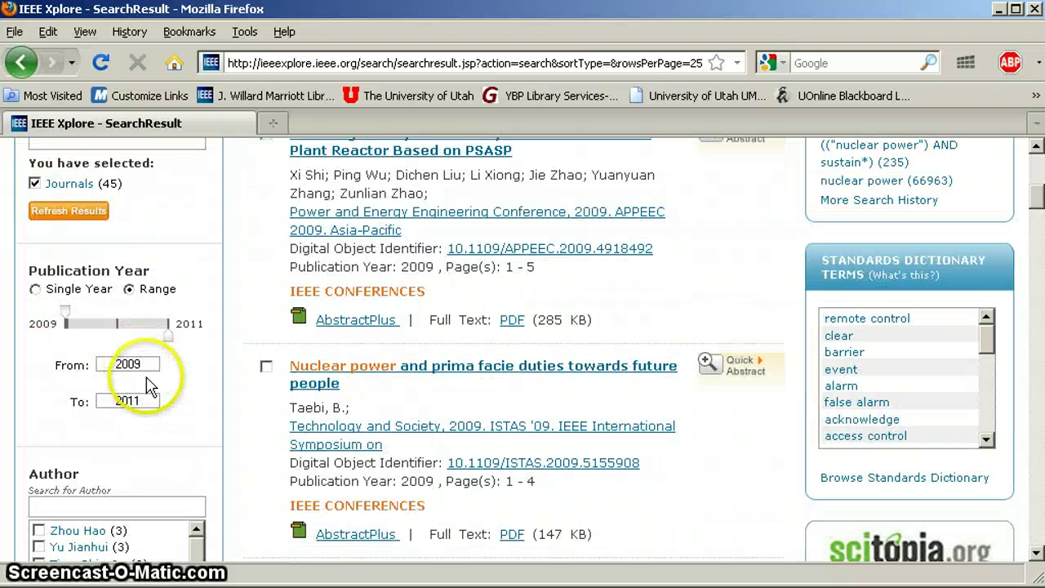
pyautogui.scroll(-3, 180, 368)
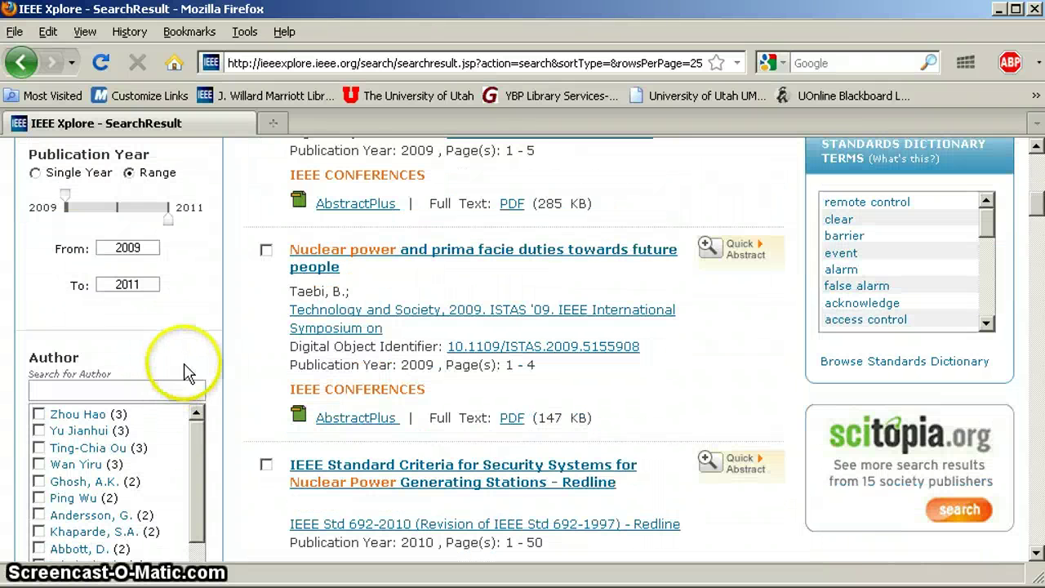
pyautogui.scroll(-12, 164, 334)
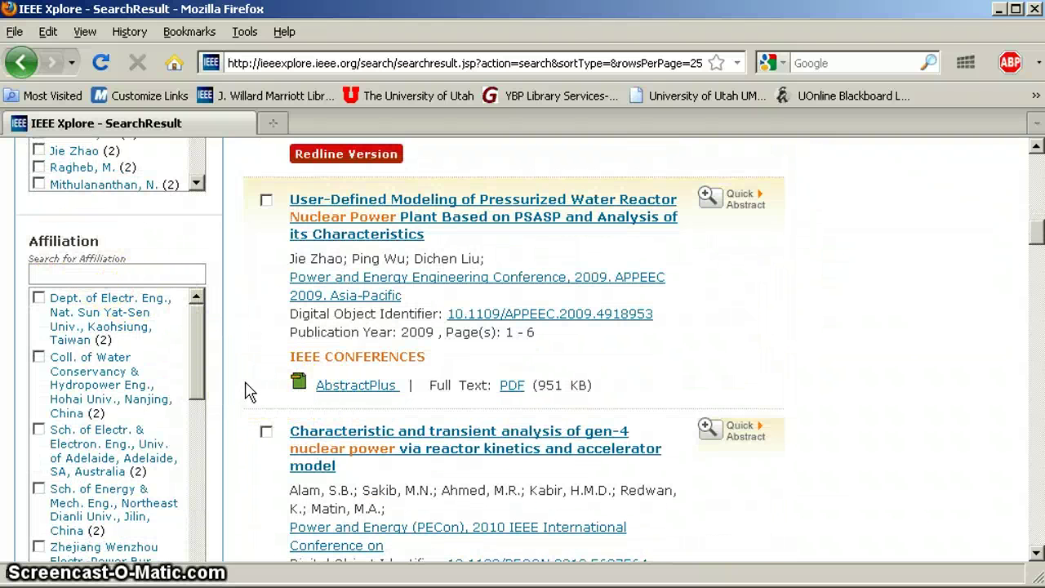
pyautogui.scroll(-11, 249, 392)
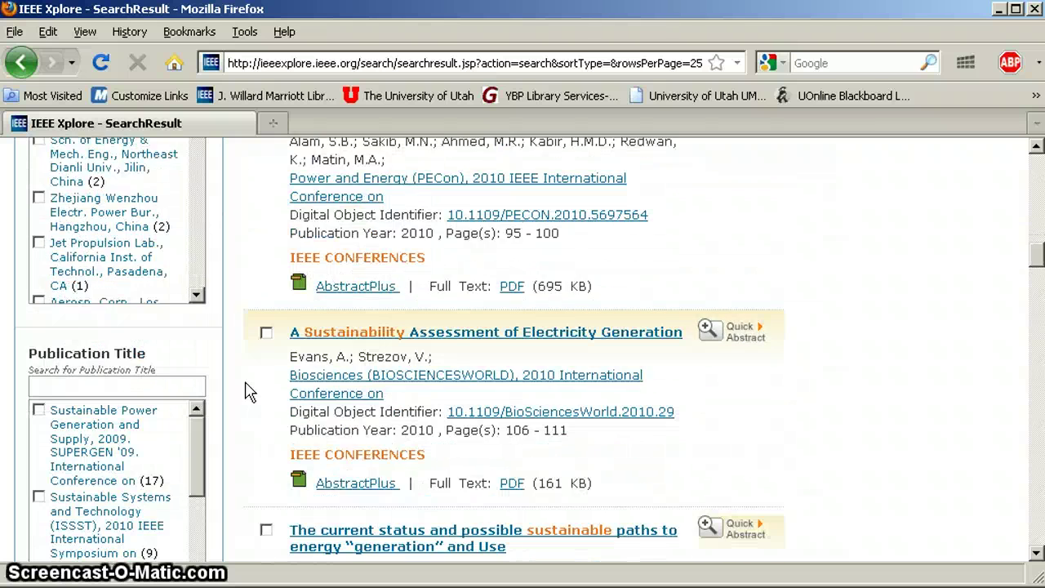
pyautogui.scroll(-9, 249, 392)
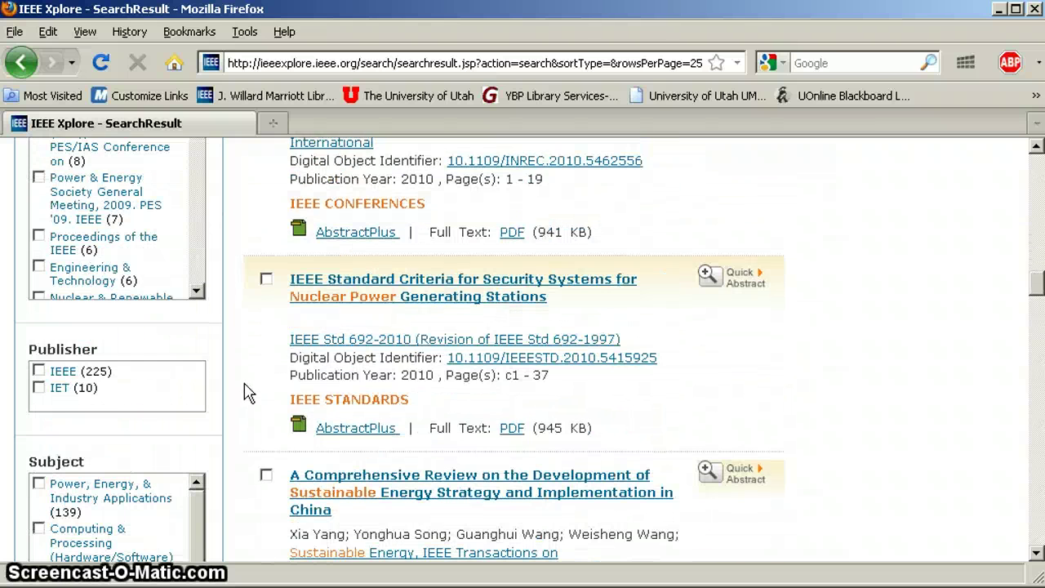
pyautogui.scroll(-3, 249, 392)
pyautogui.scroll(-3, 249, 392)
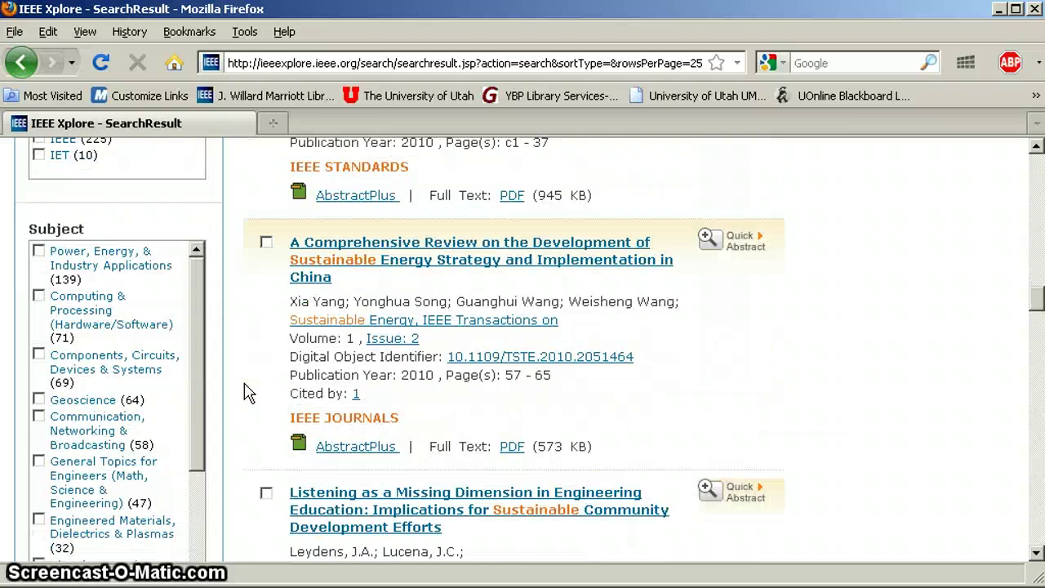
# - Refresh the search results with the Journals content type applied and check the total number of results
pyautogui.scroll(-15, 249, 392)
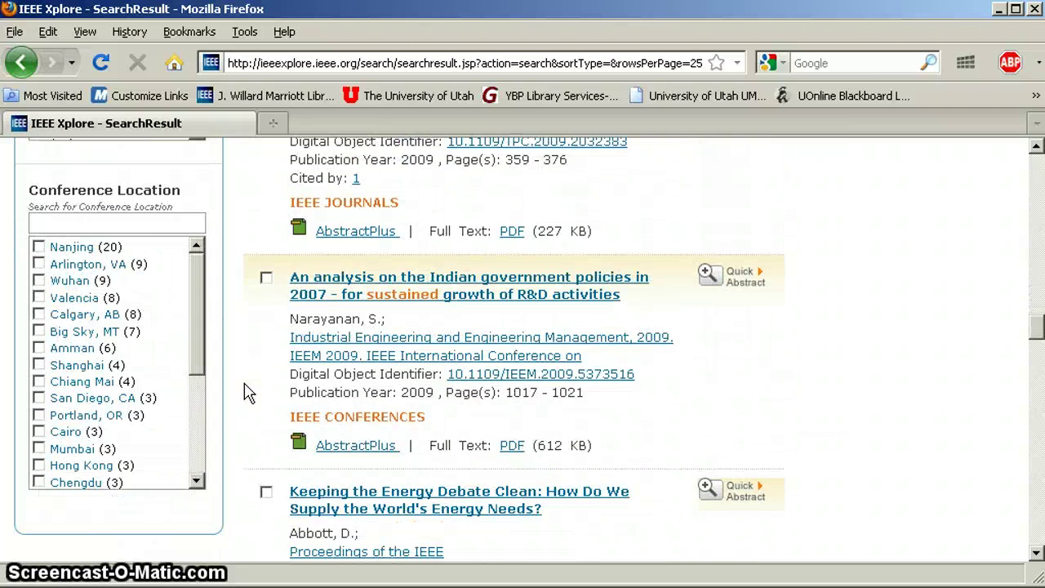
pyautogui.scroll(20, 233, 420)
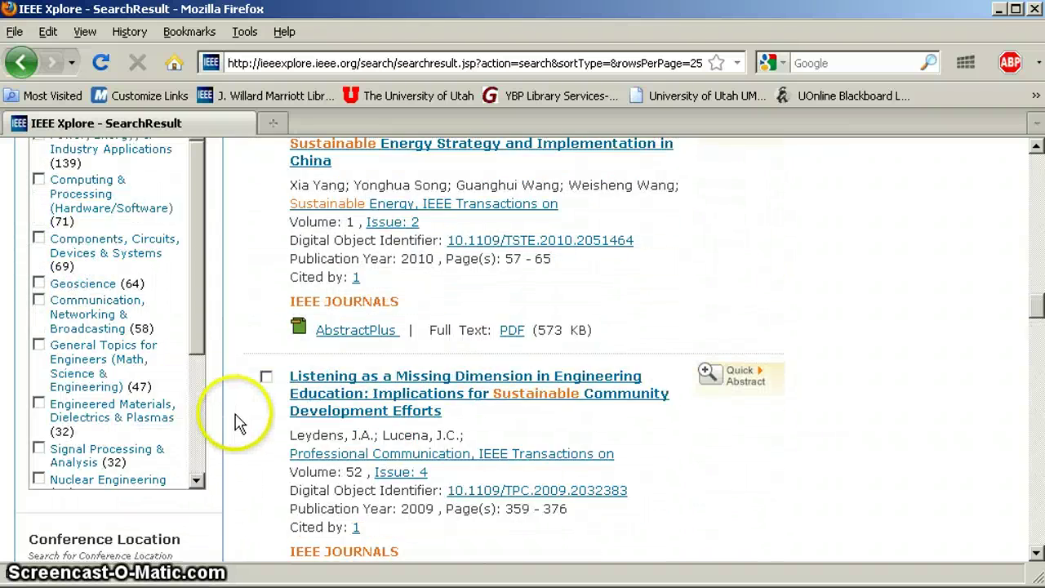
pyautogui.scroll(15, 234, 419)
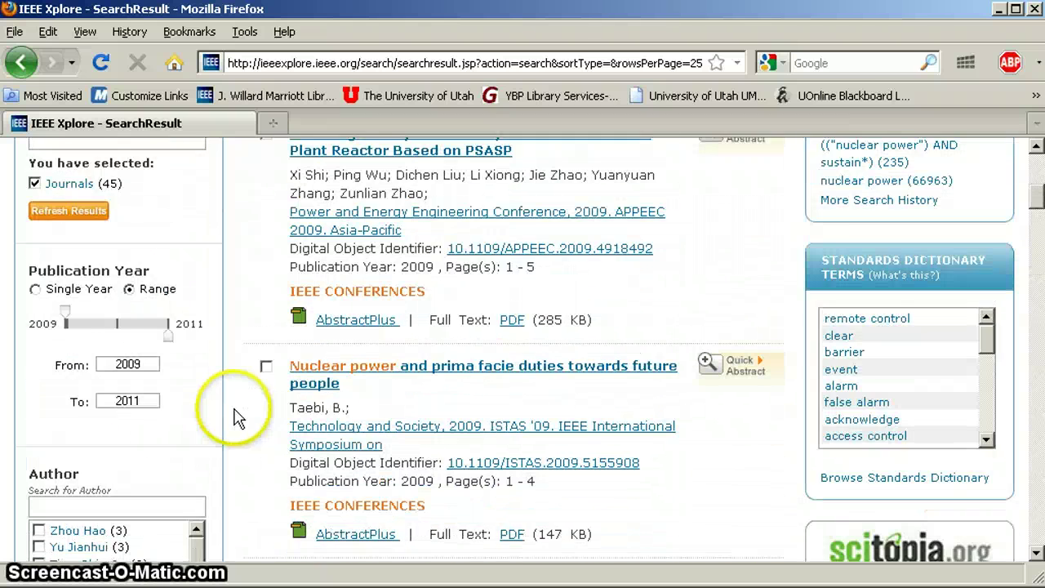
pyautogui.scroll(6, 135, 249)
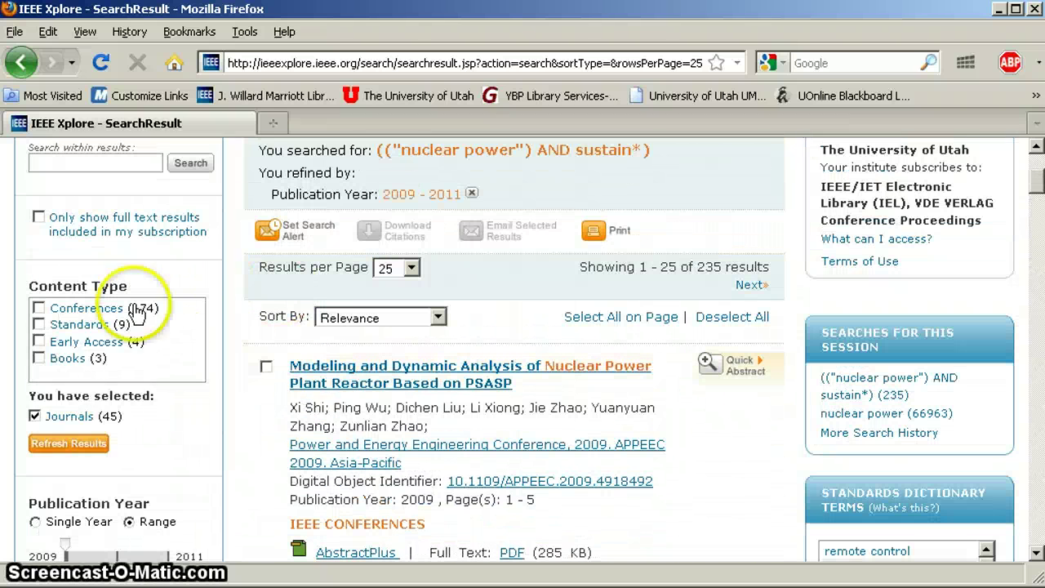
pyautogui.click(69, 443)
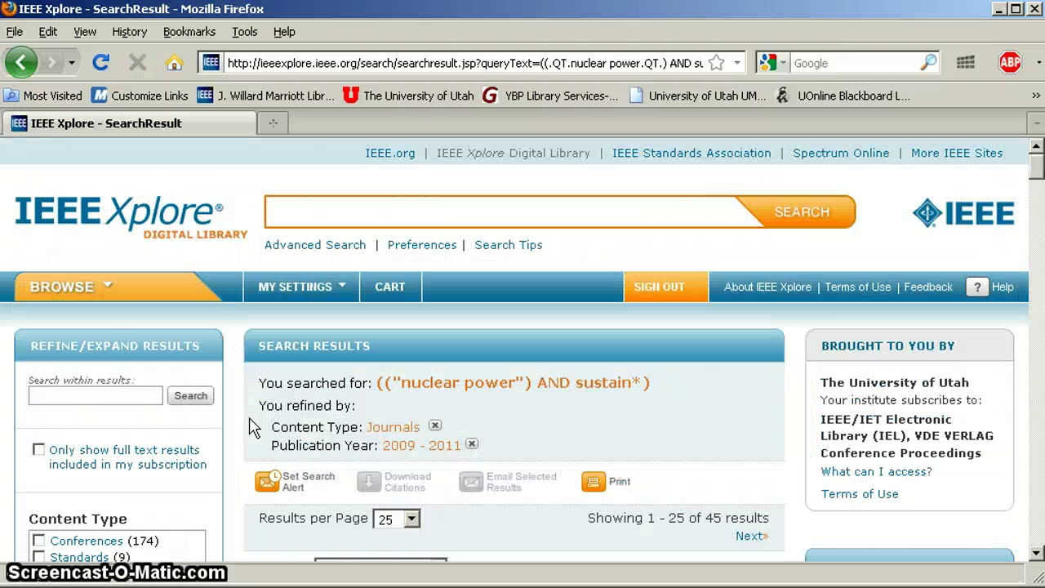
pyautogui.scroll(-6, 629, 478)
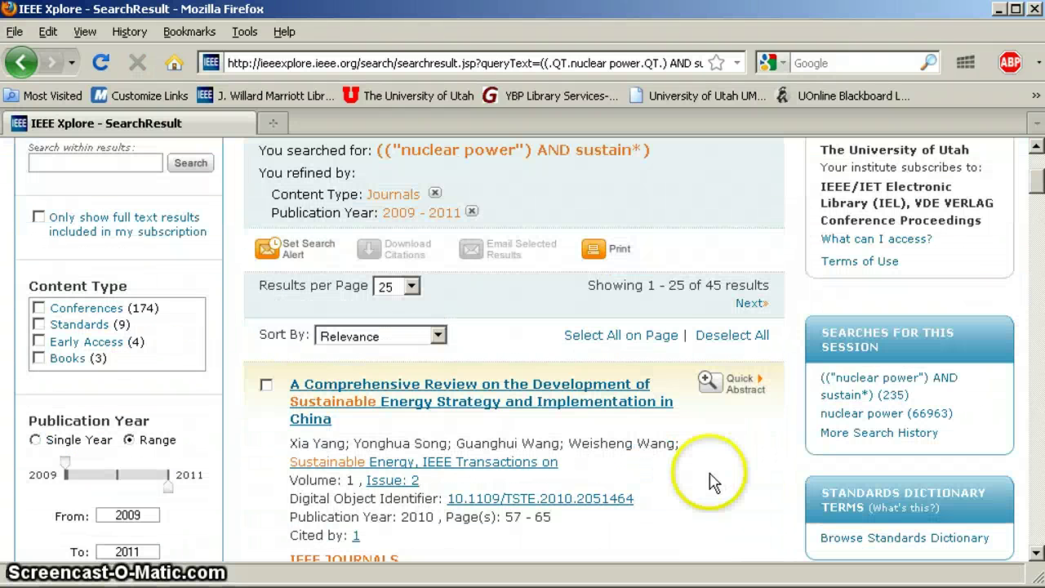
pyautogui.doubleClick(714, 284)
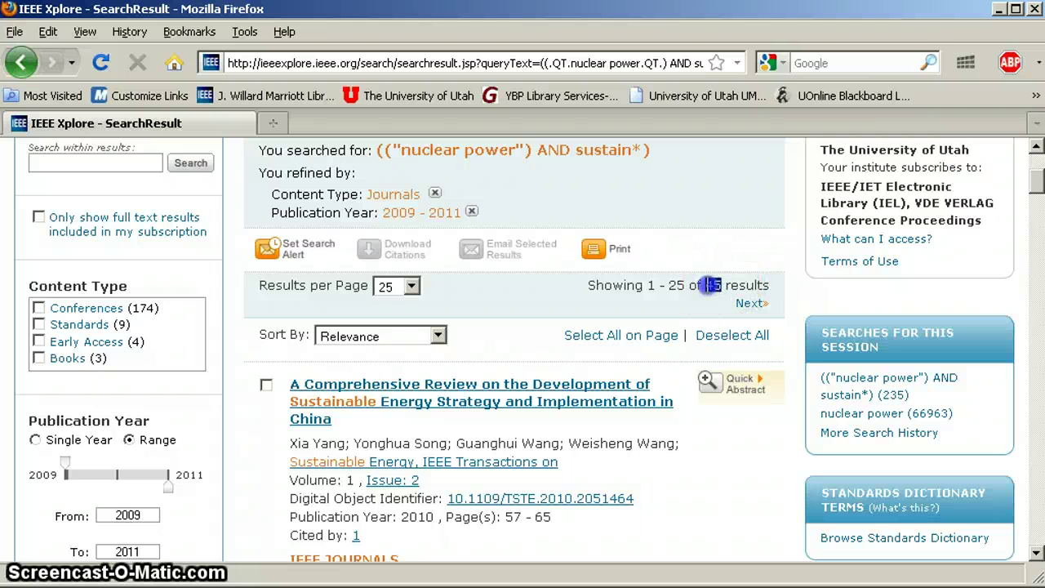
# - Open the article "A Comprehensive Review on the Development of Sustainable Energy Strategy and Implementation in China" and read its citation details and abstract
pyautogui.scroll(-3, 702, 469)
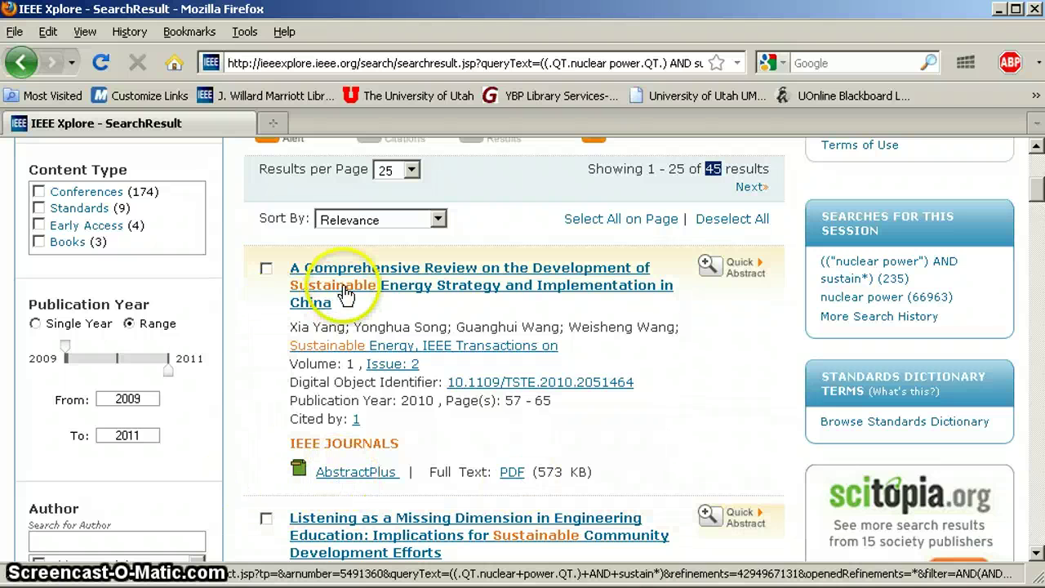
pyautogui.click(304, 299)
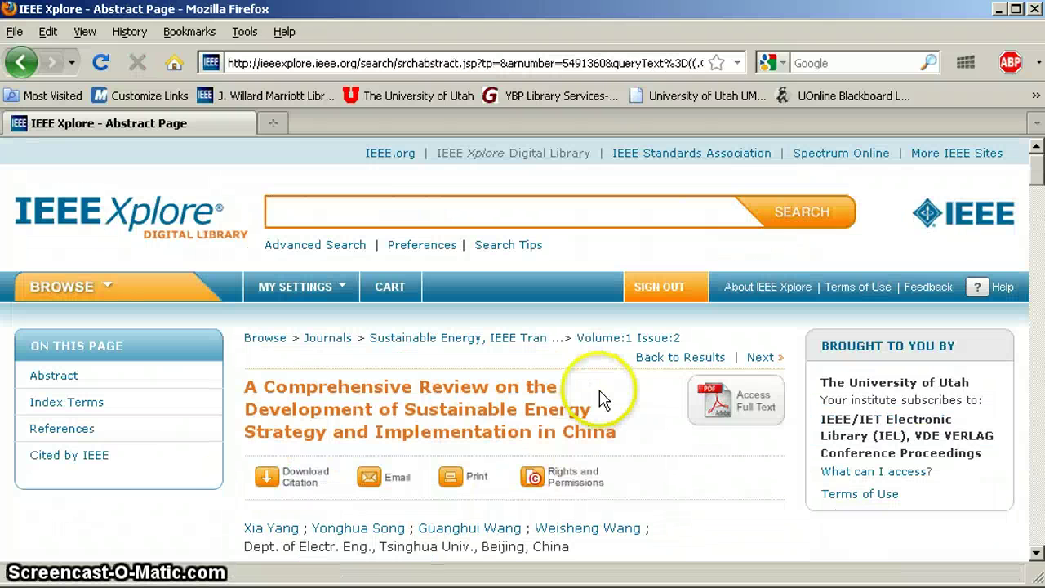
pyautogui.scroll(-10, 601, 396)
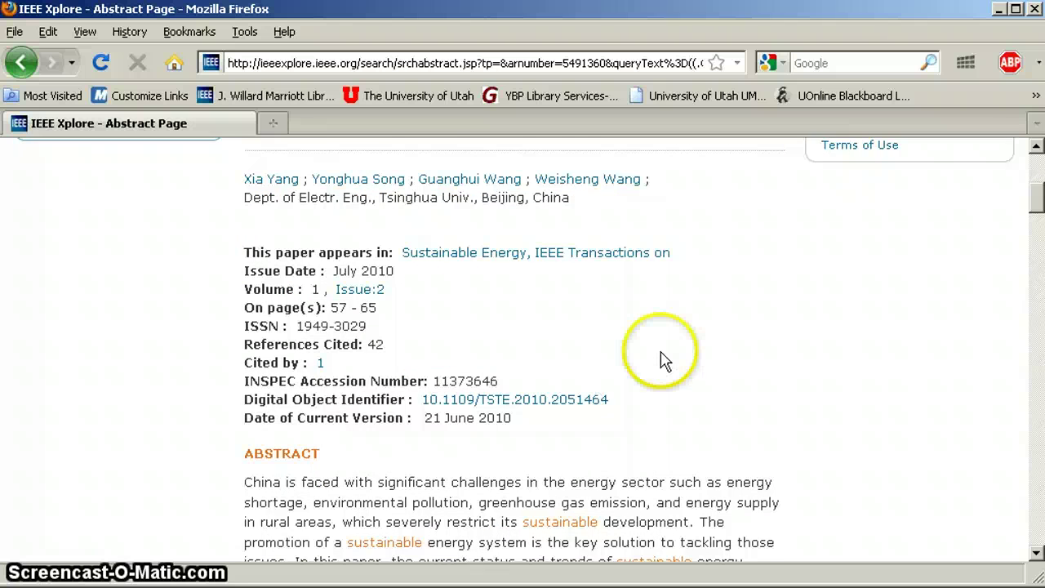
pyautogui.scroll(-3, 665, 362)
pyautogui.scroll(-6, 663, 347)
pyautogui.scroll(3, 663, 347)
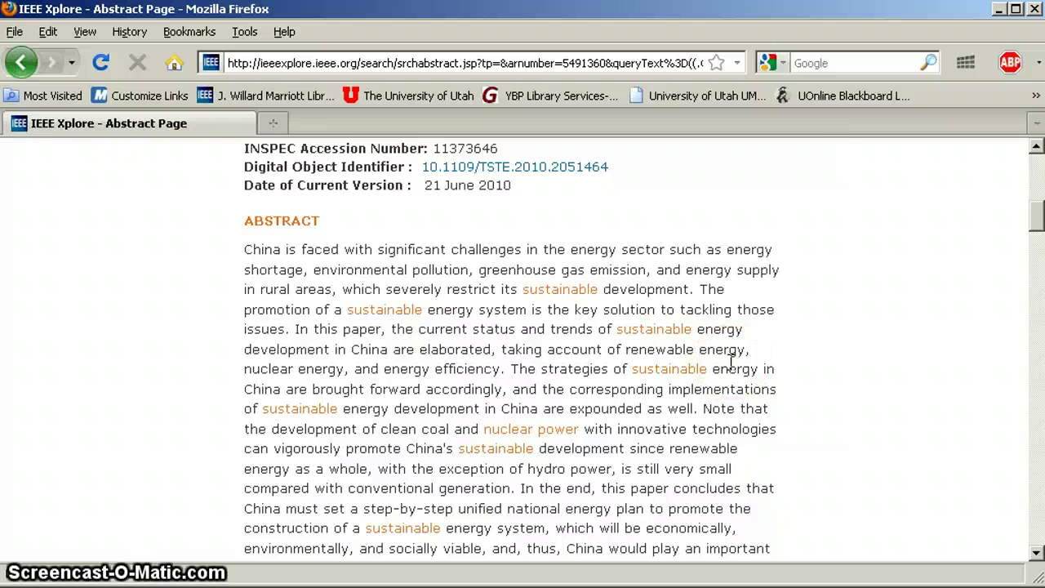
pyautogui.scroll(12, 735, 373)
pyautogui.click(686, 392)
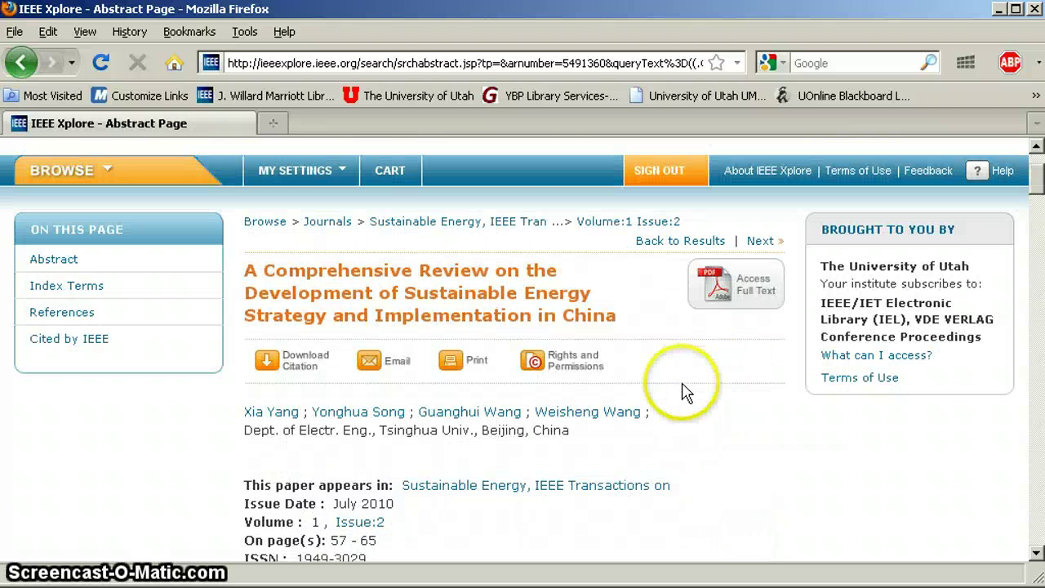
# - Open the page of the journal the paper appears in, Sustainable Energy, IEEE Transactions on, and review its publication details
pyautogui.scroll(-3, 686, 392)
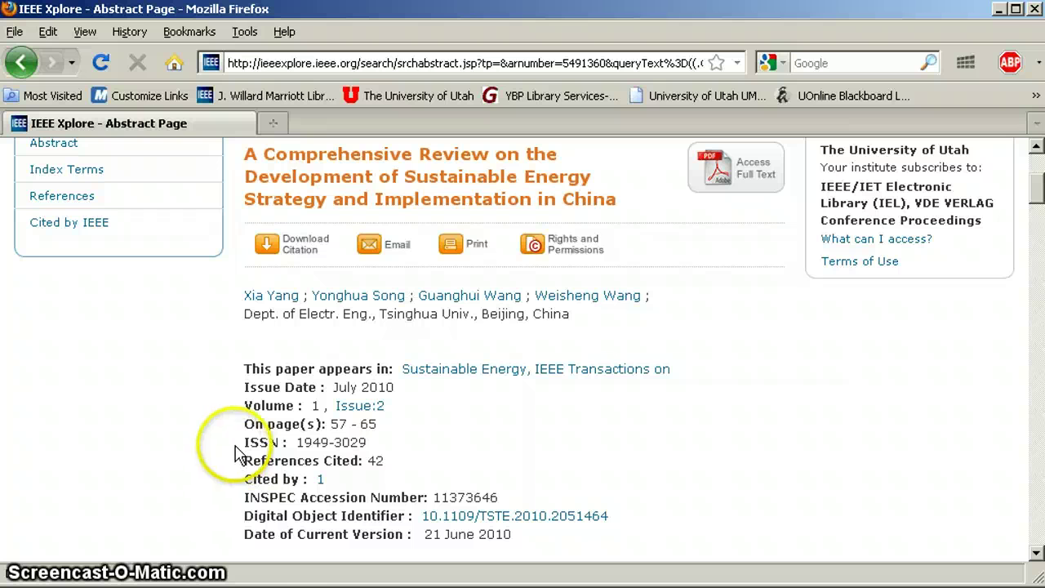
pyautogui.click(441, 375)
pyautogui.scroll(-5, 609, 405)
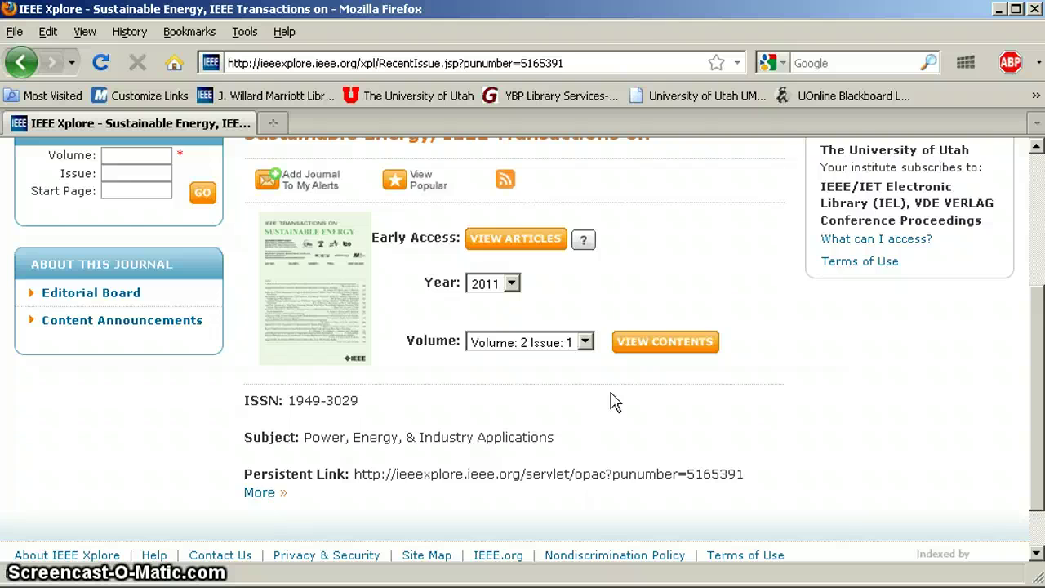
pyautogui.scroll(-2, 614, 401)
pyautogui.scroll(5, 614, 401)
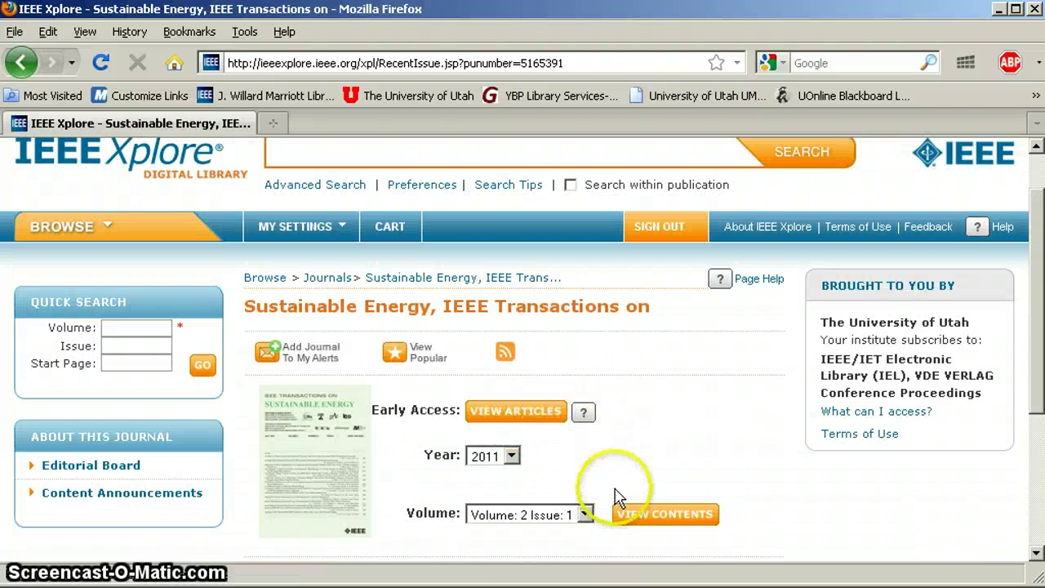
# - Look through the journal's available volumes and issues for 2011 and examine how its title is worded
pyautogui.click(585, 515)
pyautogui.click(585, 515)
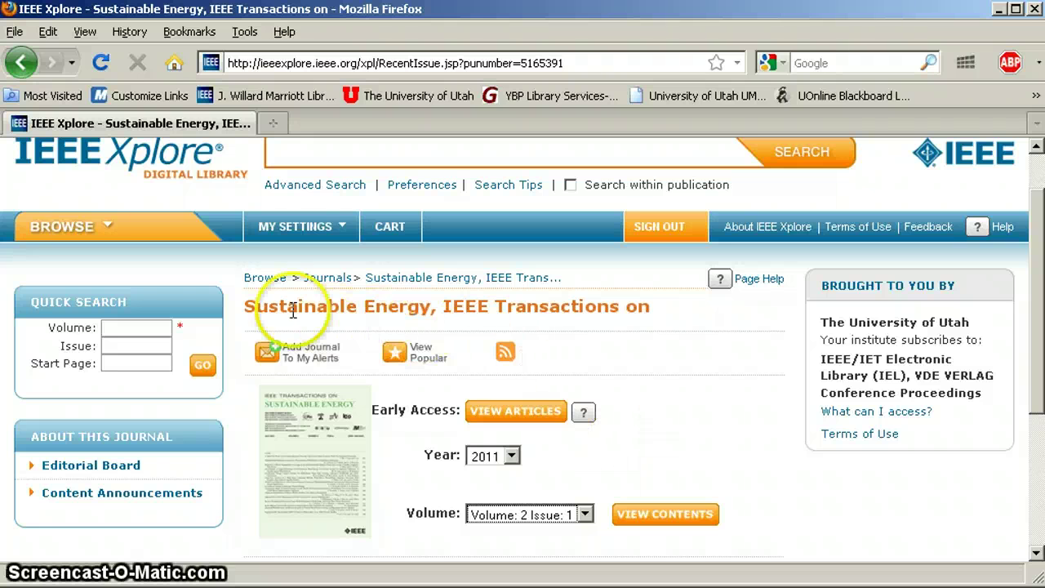
pyautogui.moveTo(244, 306); pyautogui.dragTo(453, 306)
pyautogui.moveTo(511, 305); pyautogui.dragTo(492, 305)
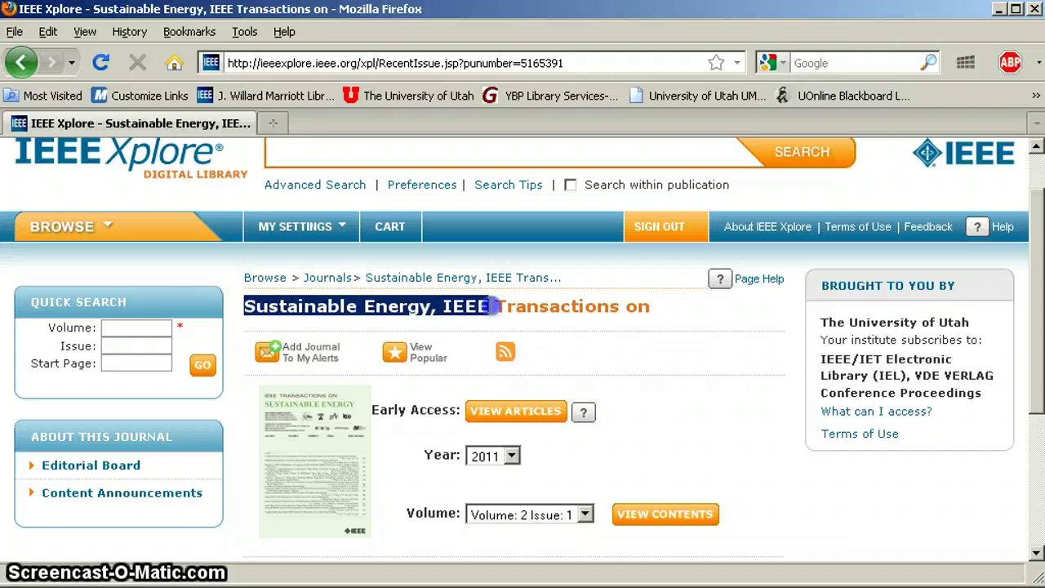
pyautogui.click(673, 401)
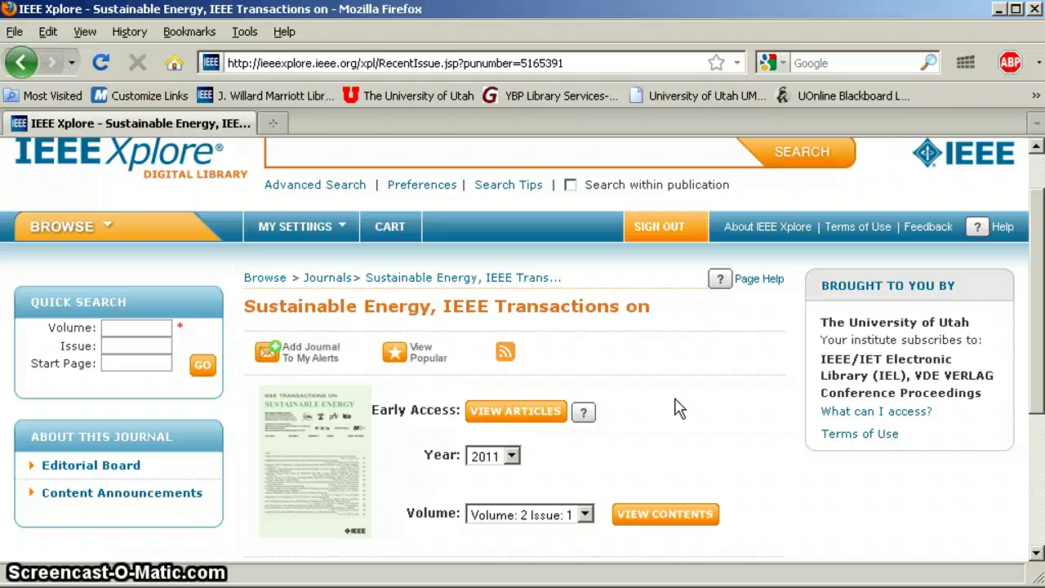
pyautogui.click(683, 403)
pyautogui.scroll(1, 686, 404)
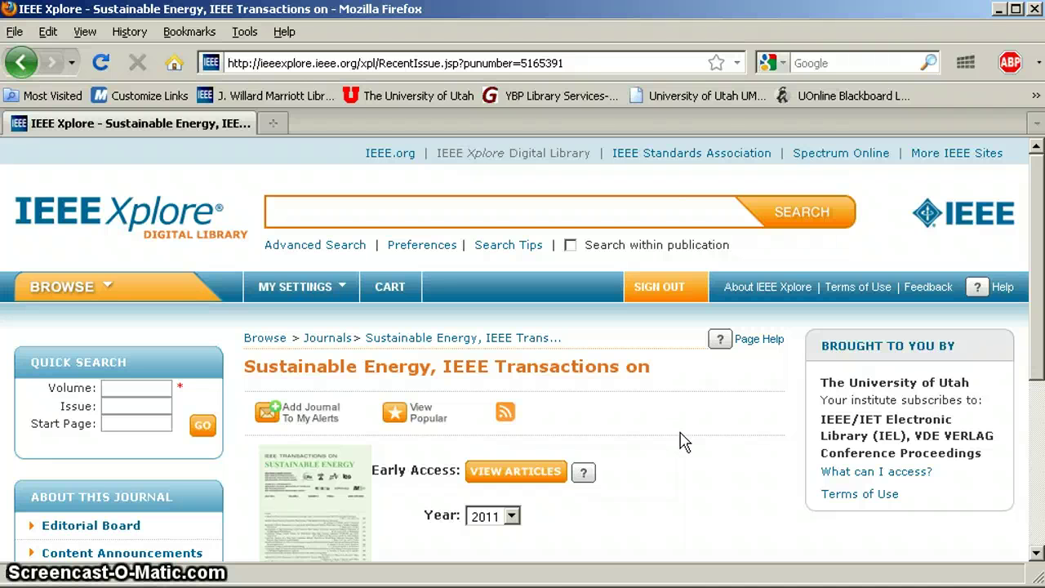
pyautogui.click(590, 561)
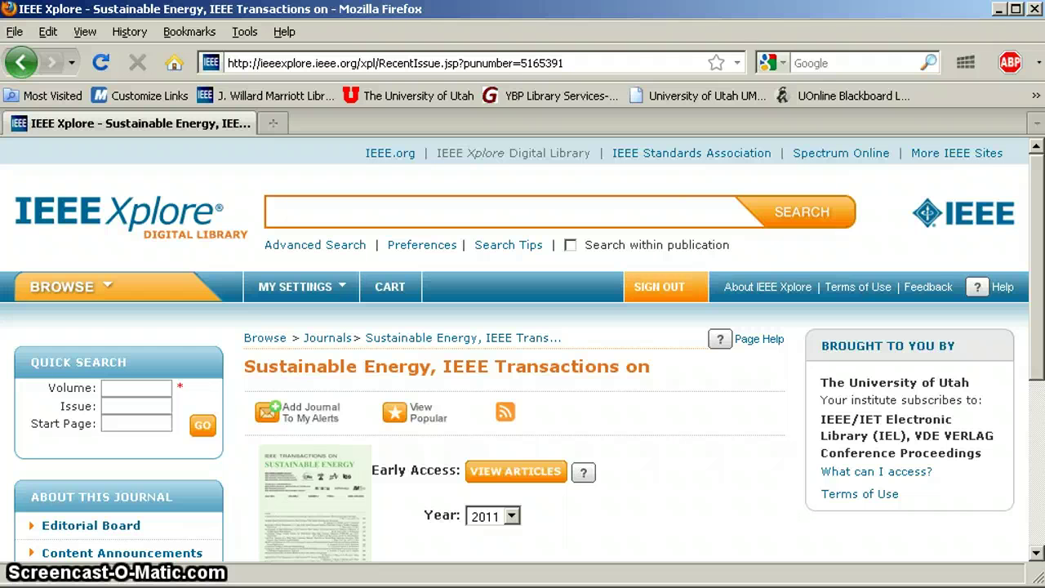